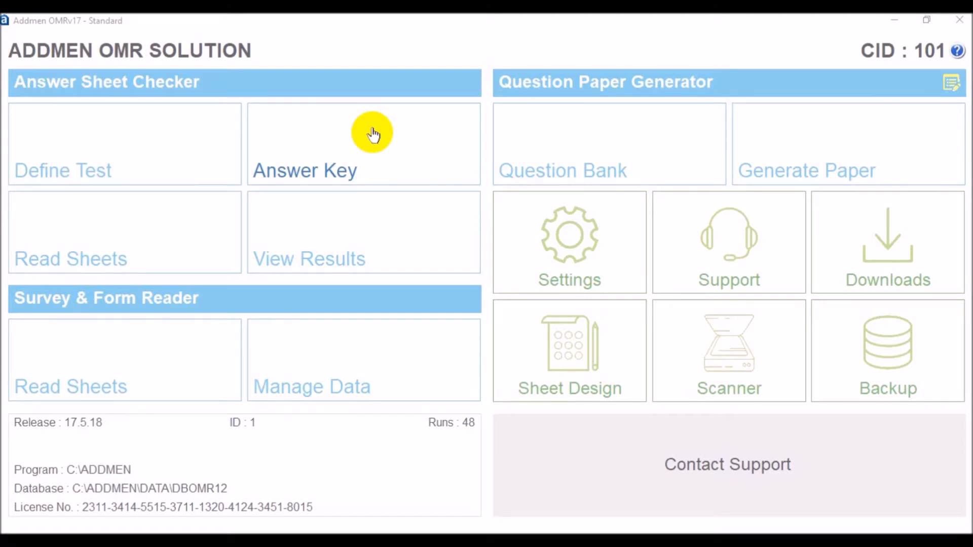
# - Start defining a new test and title it CLASS TEST
pyautogui.click(136, 133)
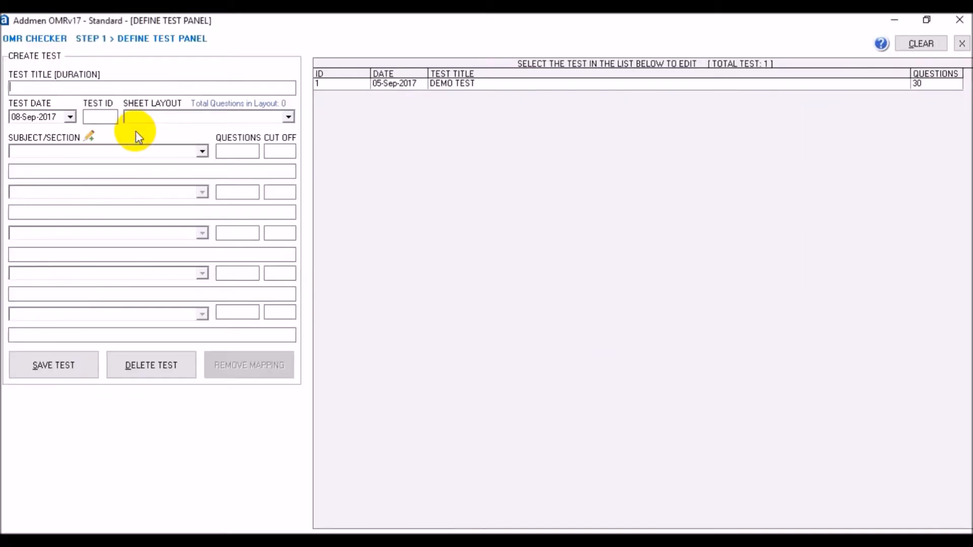
pyautogui.click(74, 87)
pyautogui.write('CLASS TEST')
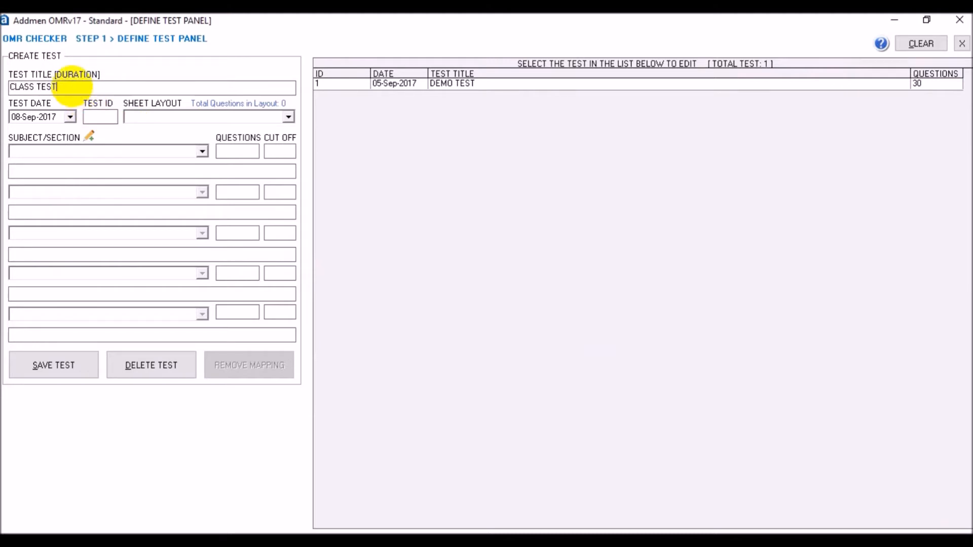
pyautogui.click(96, 117)
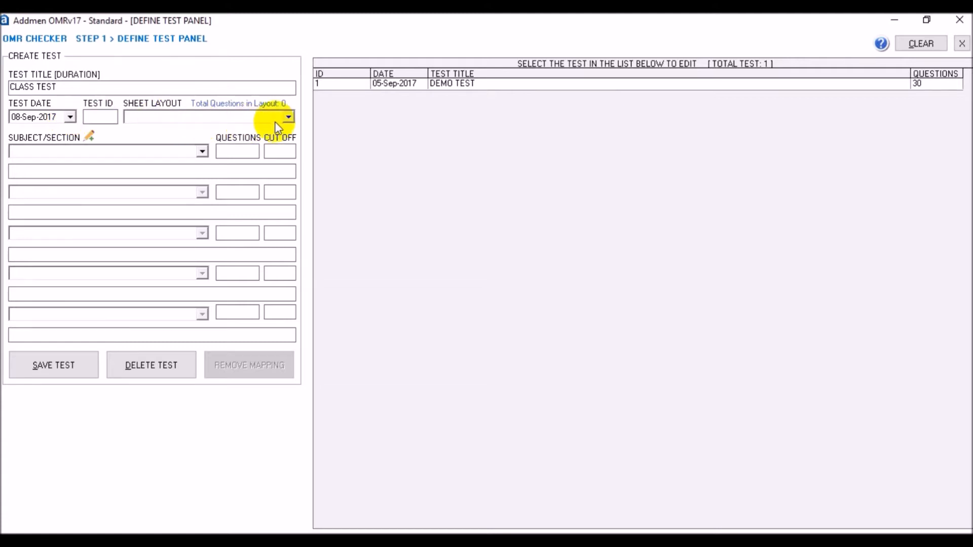
# - Choose the 101050-30Q IIT DEMO sheet layout and add a Physics section with 10 questions
pyautogui.click(288, 117)
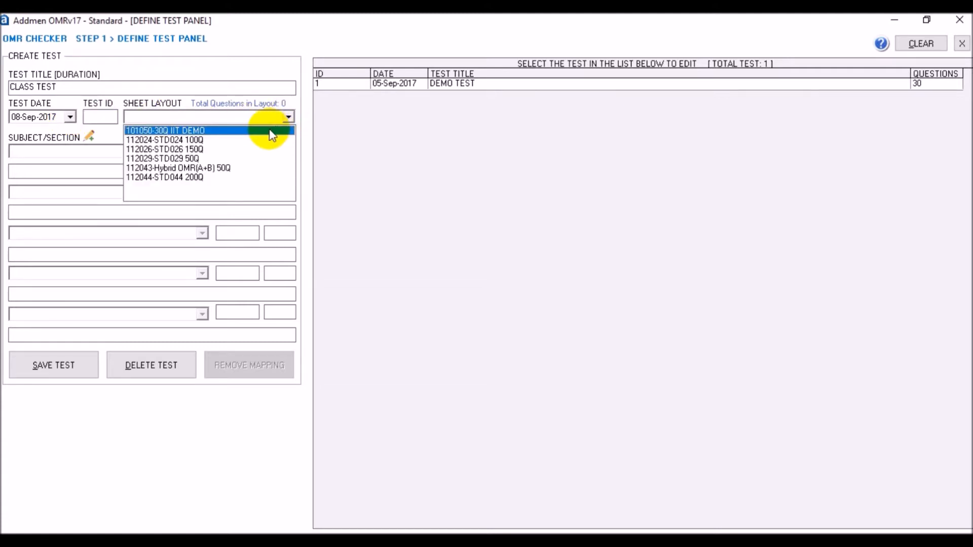
pyautogui.click(271, 132)
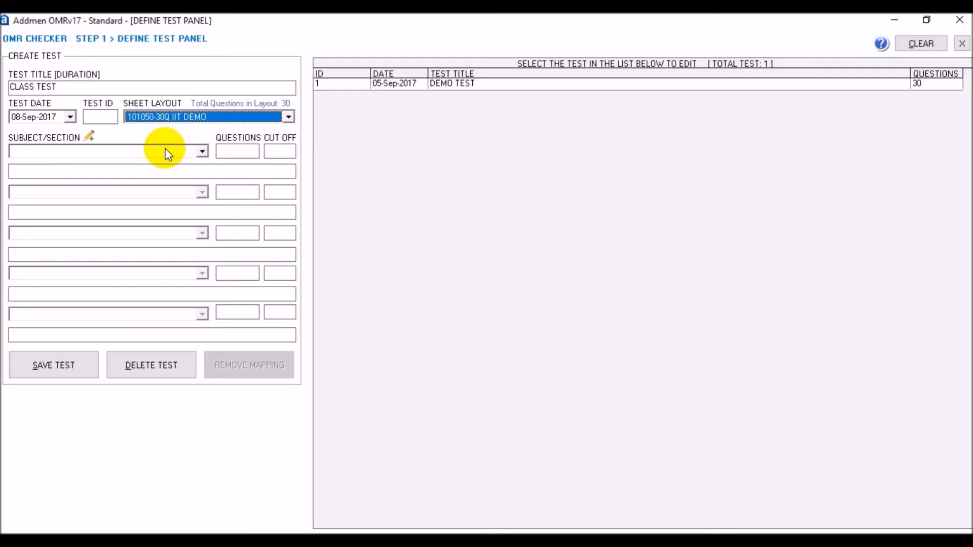
pyautogui.click(198, 152)
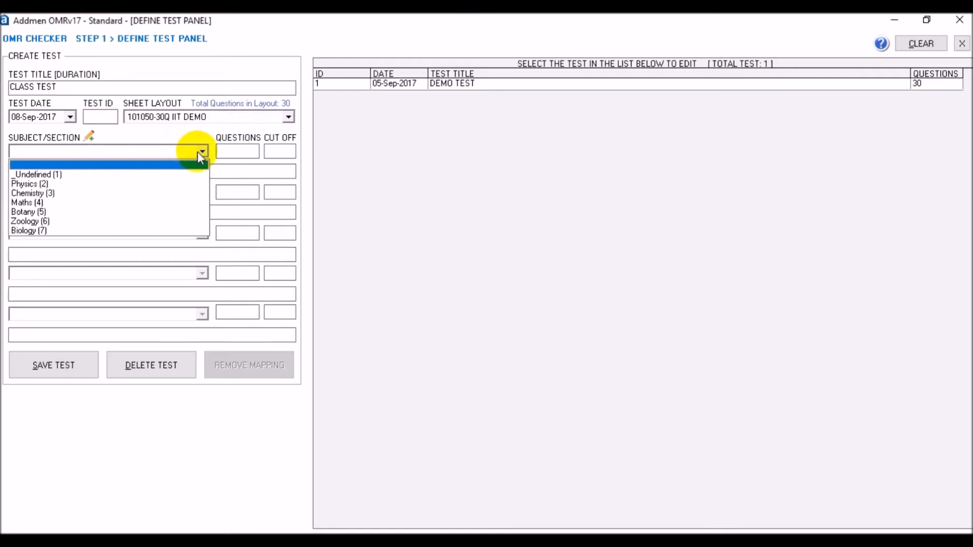
pyautogui.click(163, 184)
pyautogui.click(239, 154)
pyautogui.write('10')
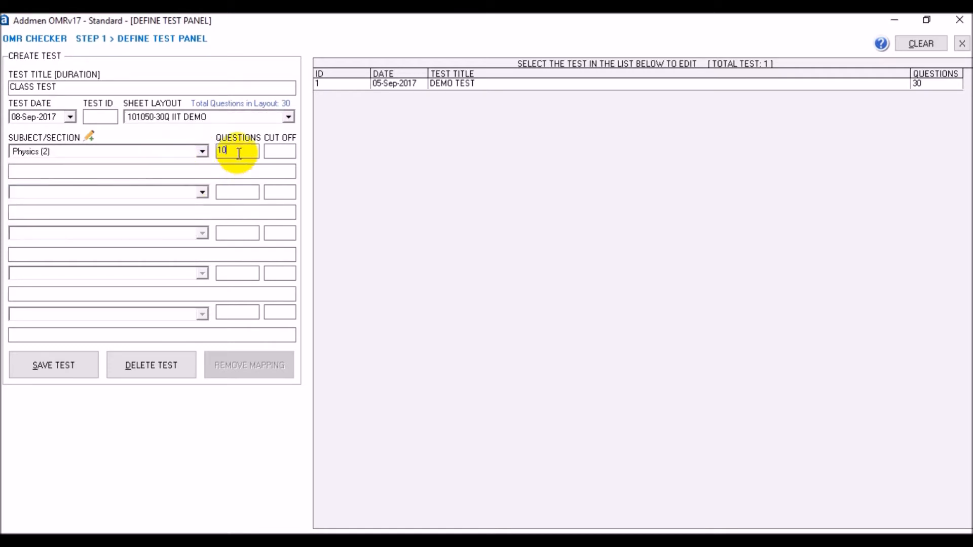
# - Add a Chemistry section with 10 questions as the second subject
pyautogui.click(202, 192)
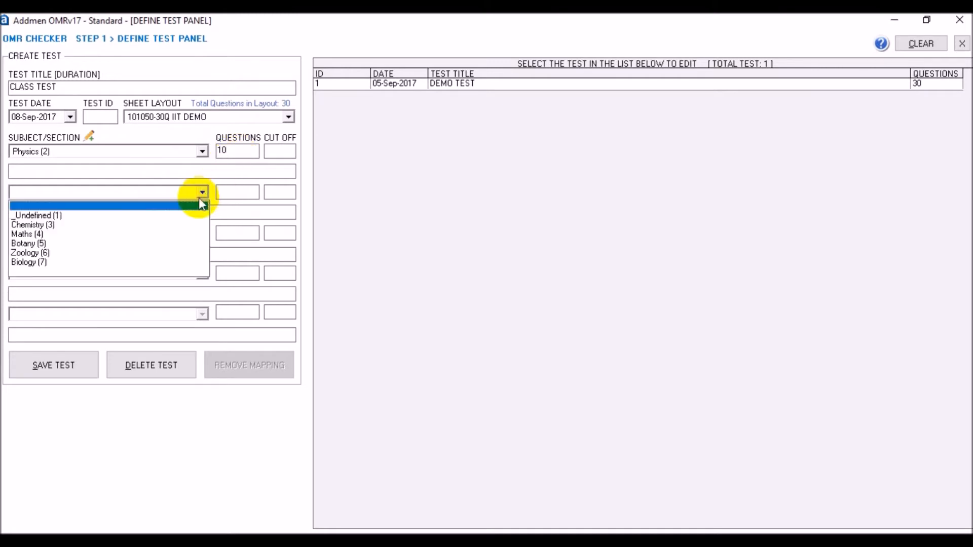
pyautogui.click(178, 224)
pyautogui.click(240, 192)
pyautogui.write('10')
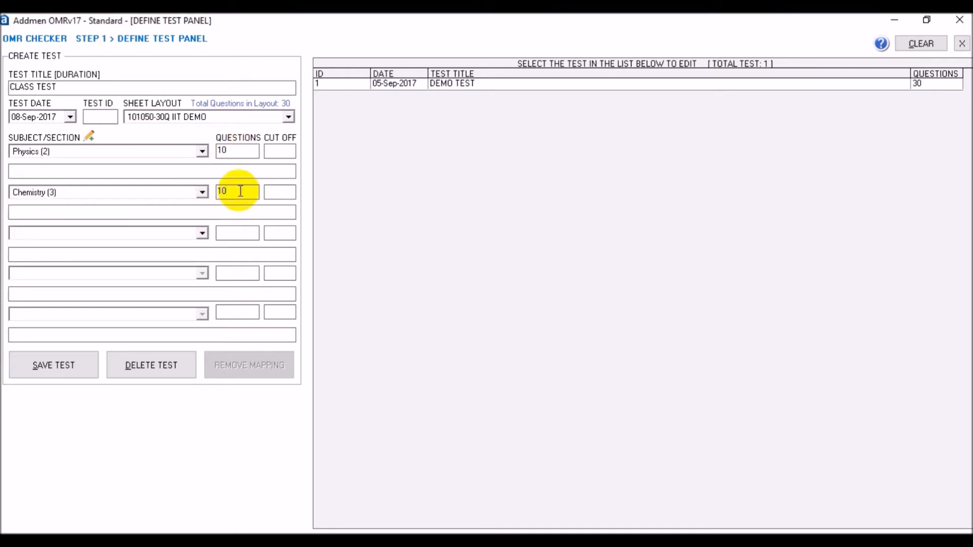
# - Add a Maths section with 10 questions as the third subject and save the test
pyautogui.click(202, 232)
pyautogui.click(165, 265)
pyautogui.click(242, 233)
pyautogui.write('10')
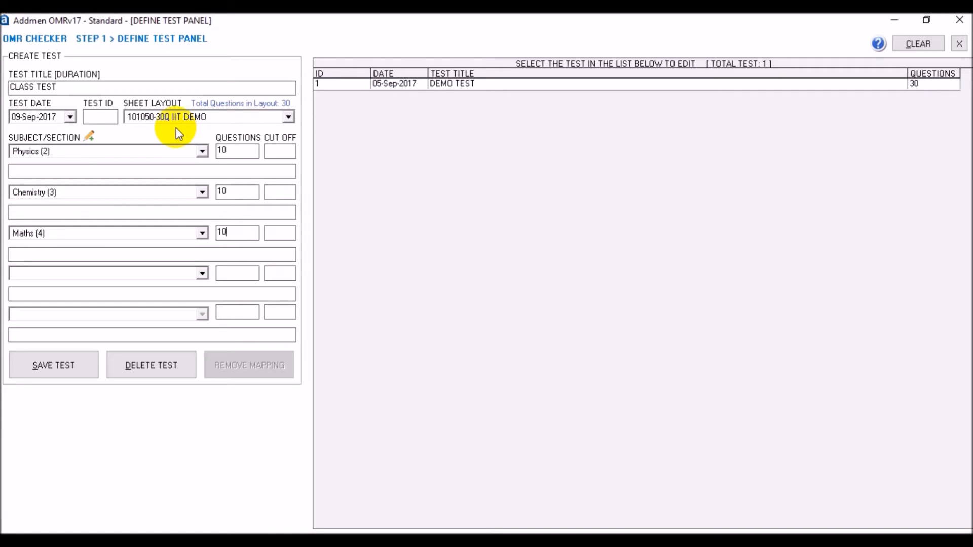
pyautogui.click(284, 149)
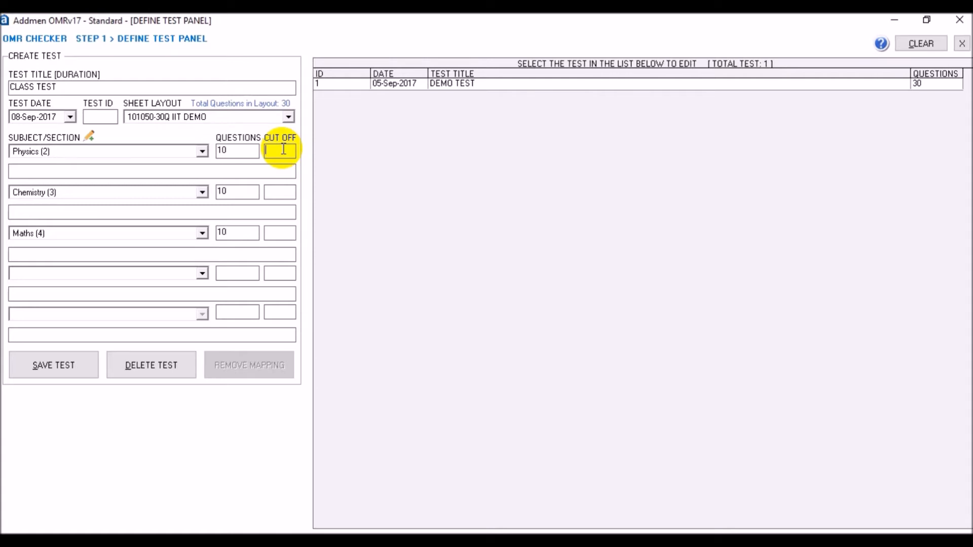
pyautogui.click(66, 366)
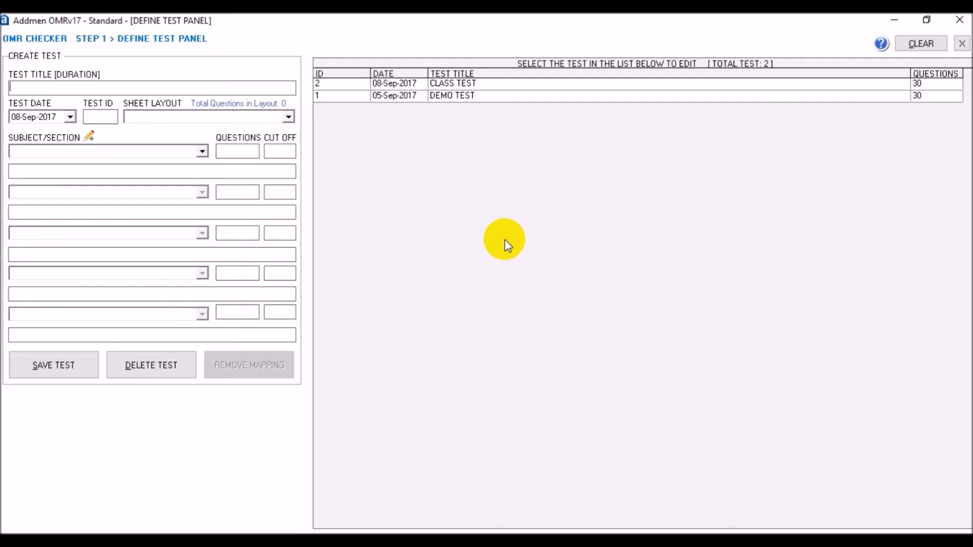
# - Close the test definition panel and open the answer key panel
pyautogui.click(962, 44)
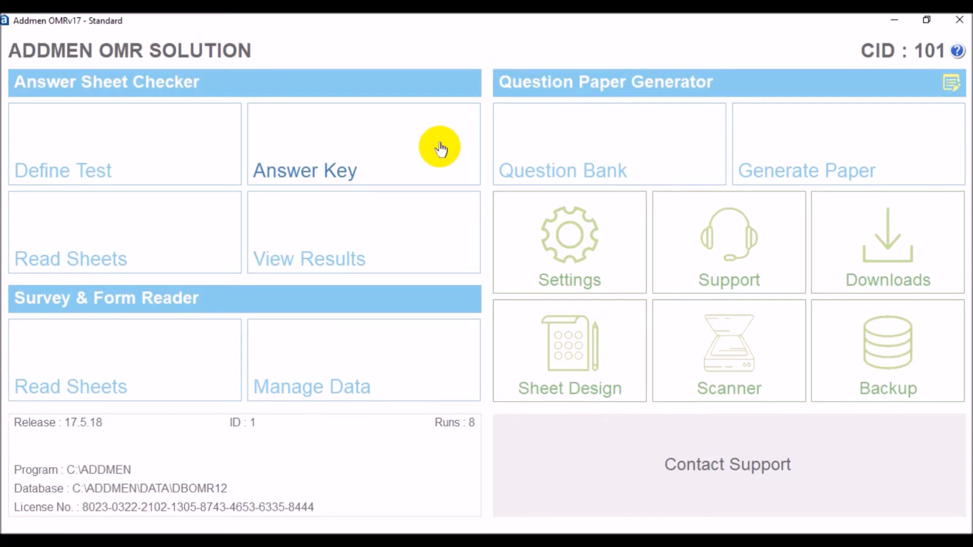
pyautogui.click(441, 148)
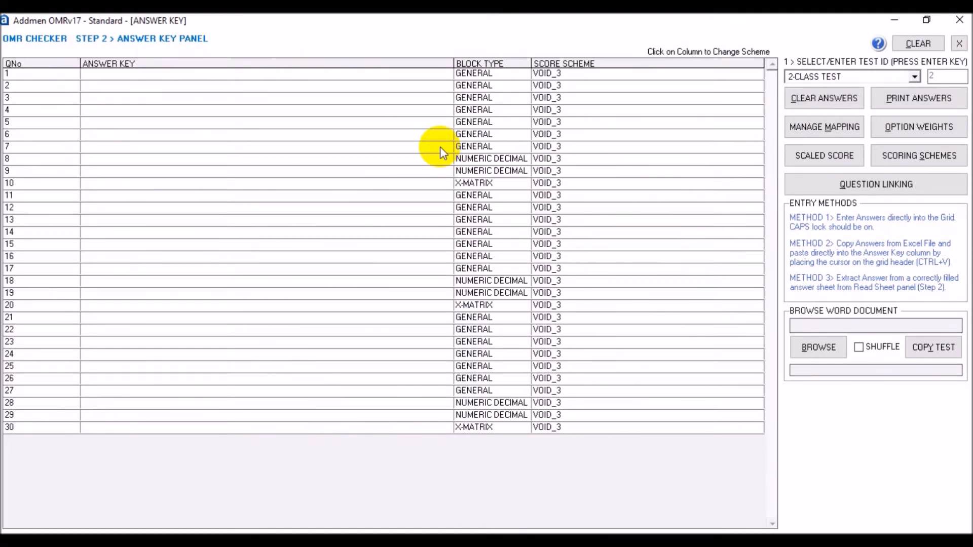
# - Enter answers A, B, C and D for questions 1 to 4 in the answer key grid
pyautogui.click(263, 72)
pyautogui.write('A')
pyautogui.press('Return')
pyautogui.write('B')
pyautogui.press('Return')
pyautogui.write('C')
pyautogui.press('Return')
pyautogui.write('D')
pyautogui.press('Return')
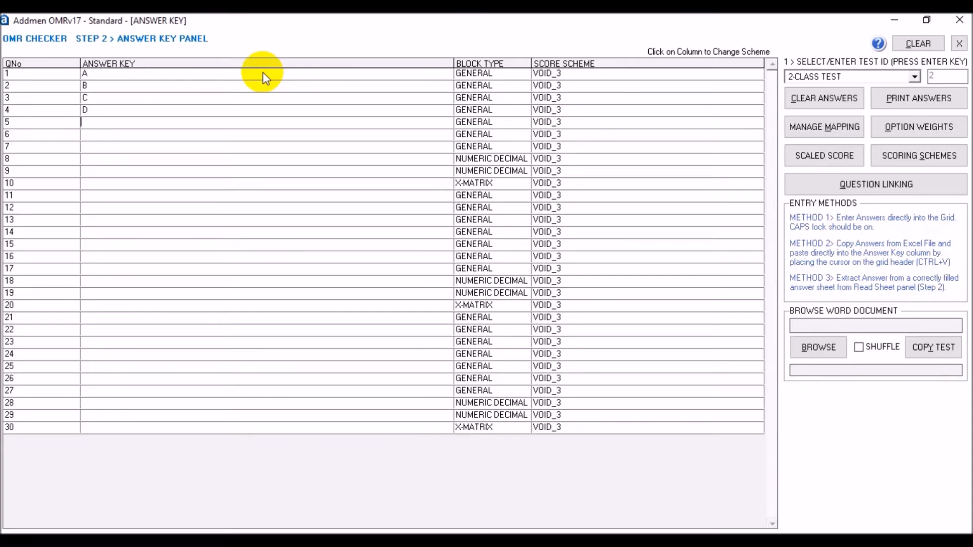
# - Copy the answer column from the IIT TEST sheet in Excel and paste it into the answer key grid
pyautogui.hotkey('alt', 'Tab')
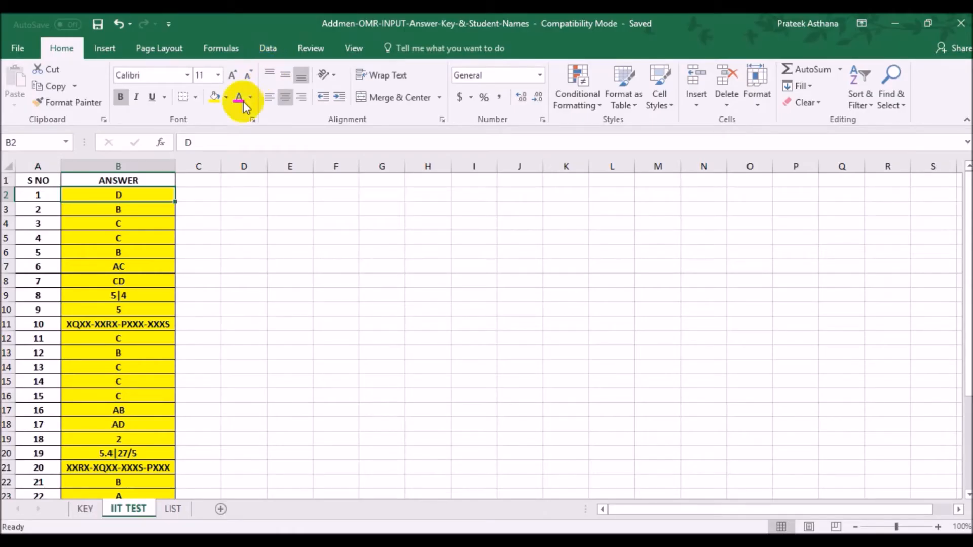
pyautogui.moveTo(130, 193); pyautogui.dragTo(109, 466)
pyautogui.hotkey('ctrl', 'c')
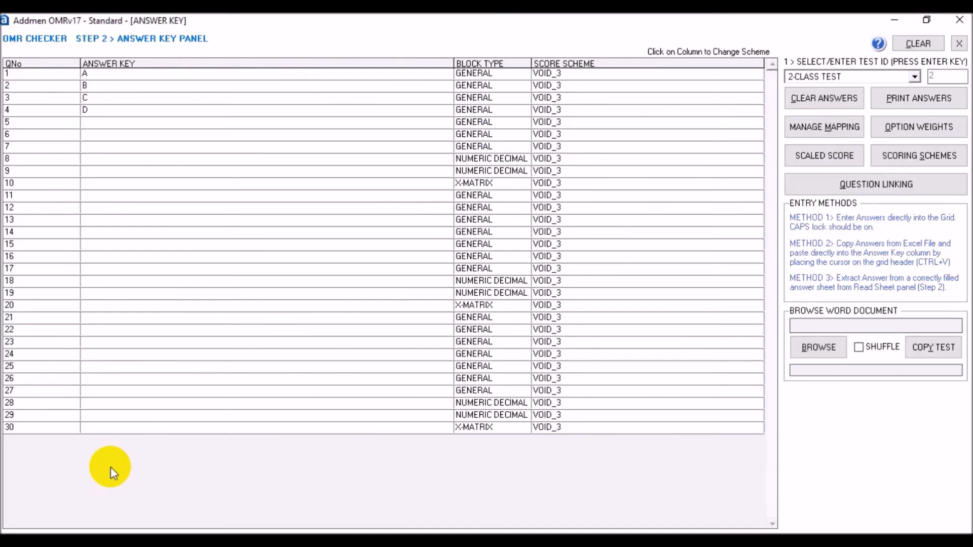
pyautogui.hotkey('ctrl', 'v')
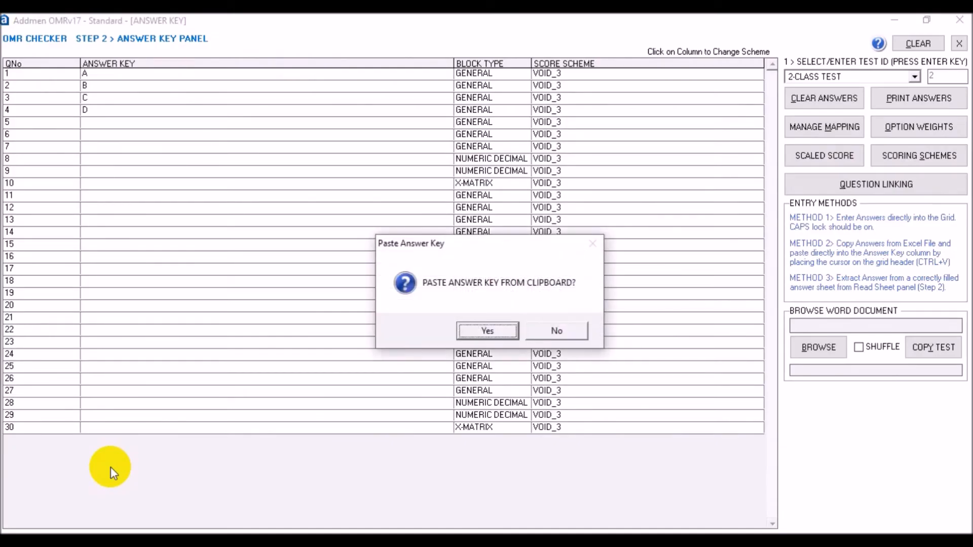
pyautogui.press('Return')
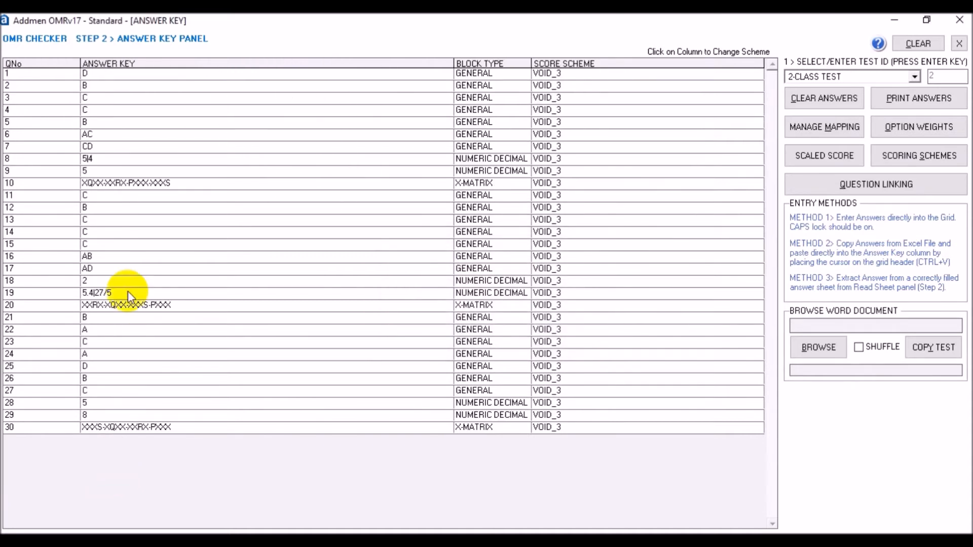
# - Inspect the multi-option, numeric and matrix answers in the pasted answer key
pyautogui.doubleClick(117, 133)
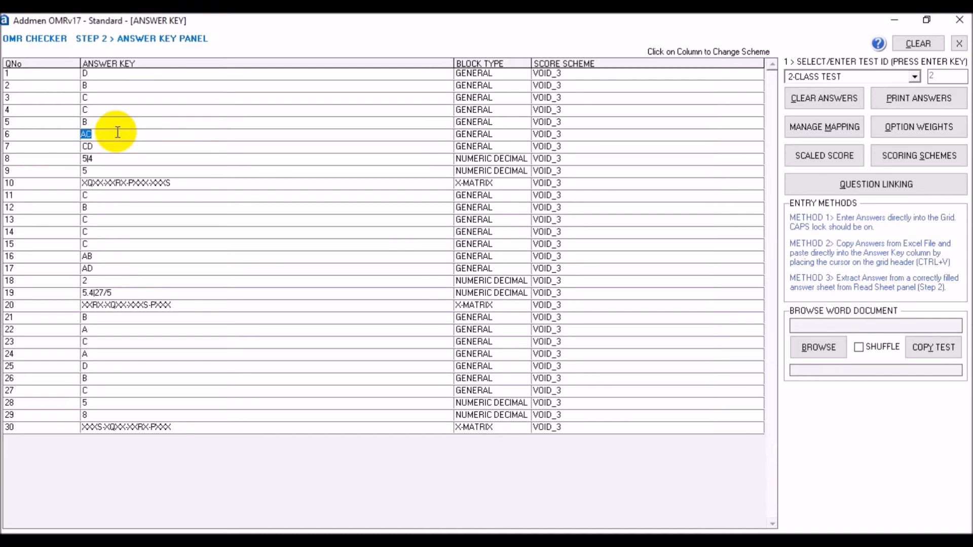
pyautogui.doubleClick(120, 158)
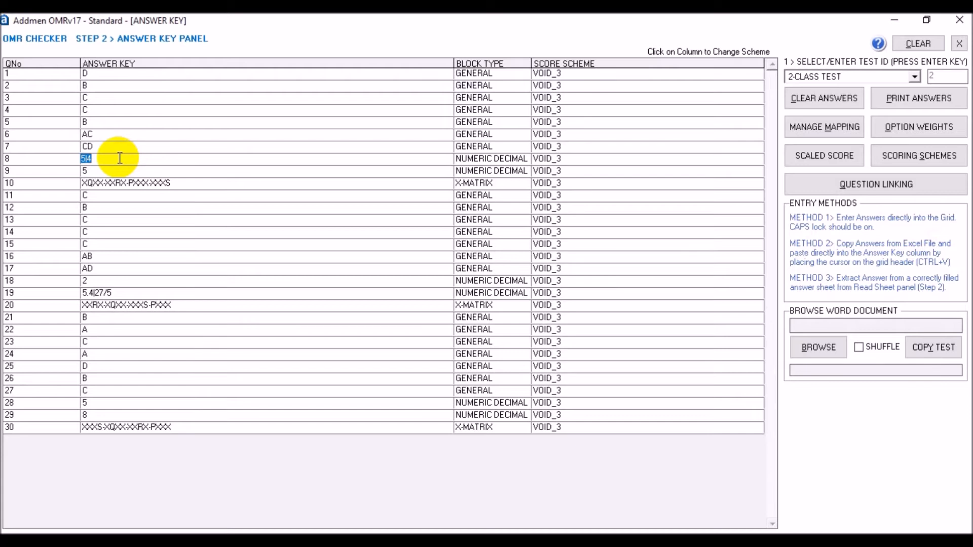
pyautogui.click(116, 183)
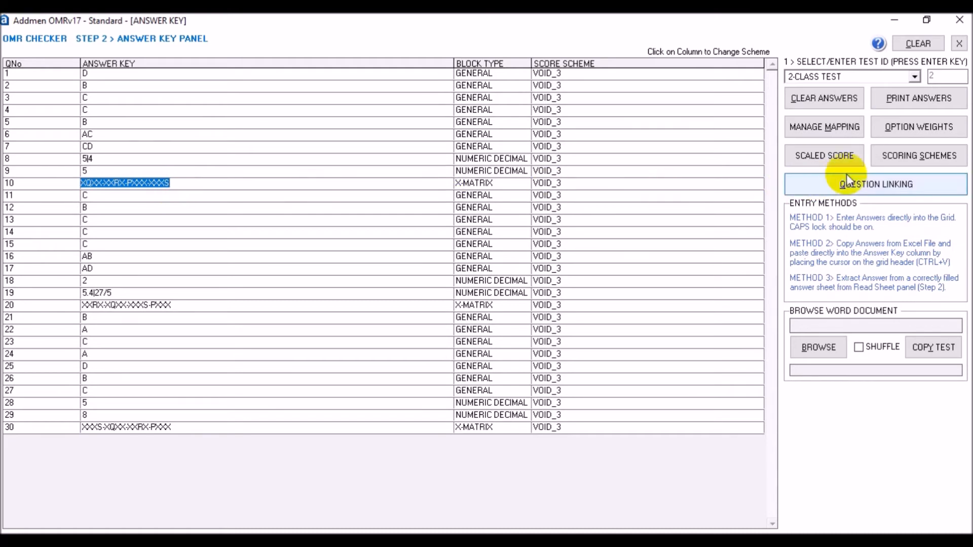
# - Create a scoring scheme named Section1 with positive 3, negative 1 and bonus 3, and save it
pyautogui.click(890, 158)
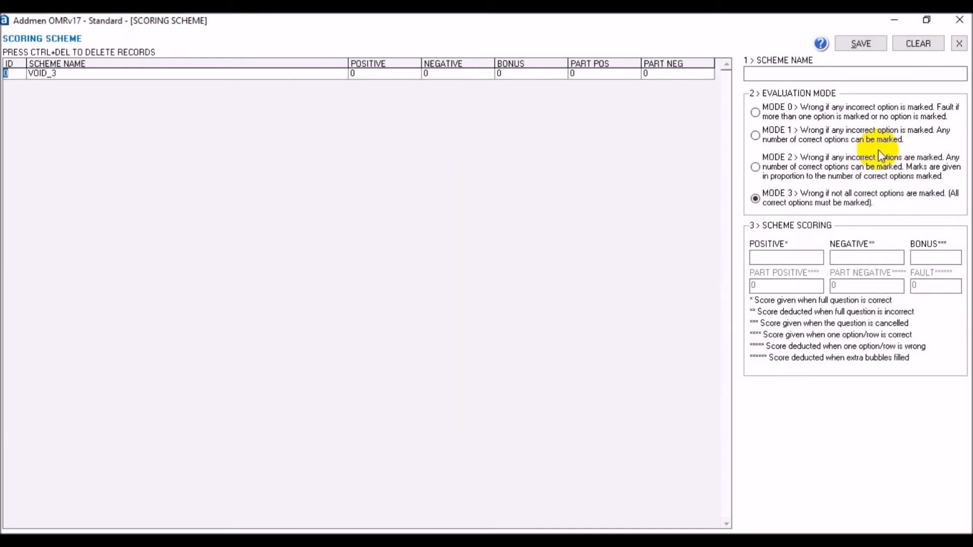
pyautogui.write('Section1')
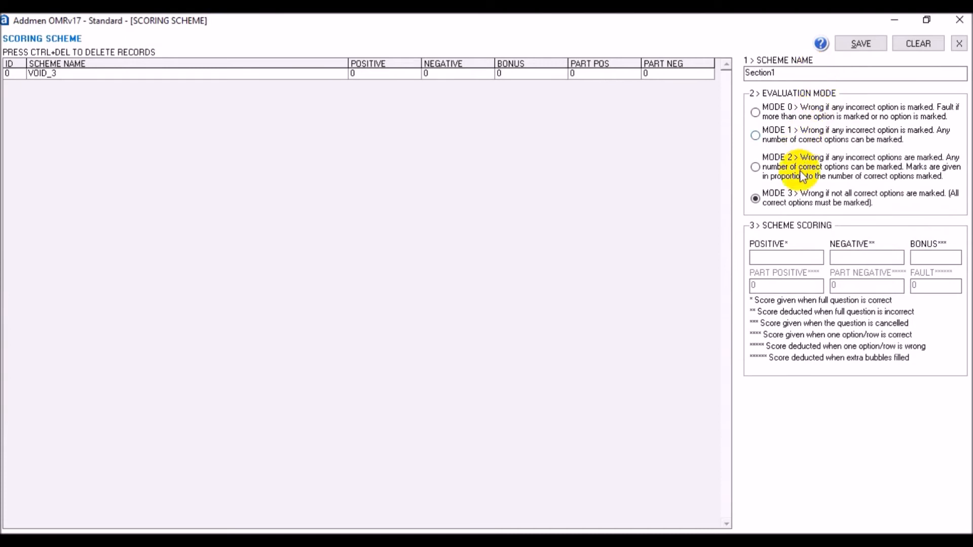
pyautogui.click(791, 256)
pyautogui.write('3')
pyautogui.click(833, 257)
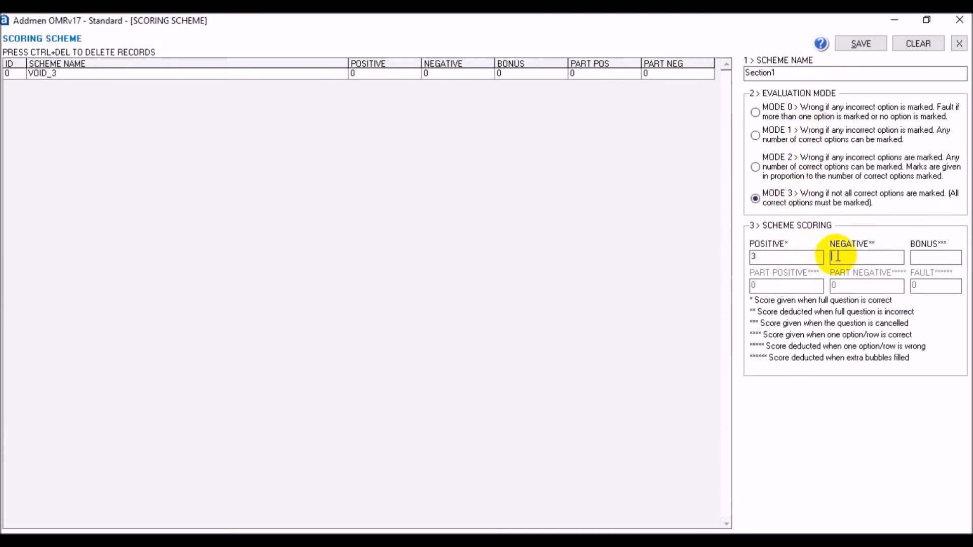
pyautogui.write('1')
pyautogui.click(918, 257)
pyautogui.write('3')
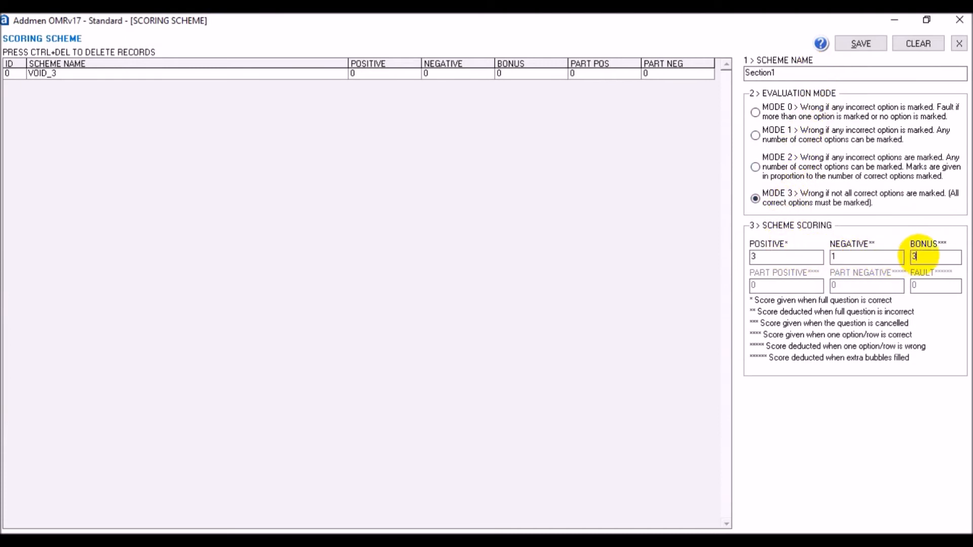
pyautogui.click(860, 44)
# - Create a scoring scheme named Section2 using Mode 1 with positive 4, negative 0 and bonus 4, and save it
pyautogui.click(821, 74)
pyautogui.write('Section2')
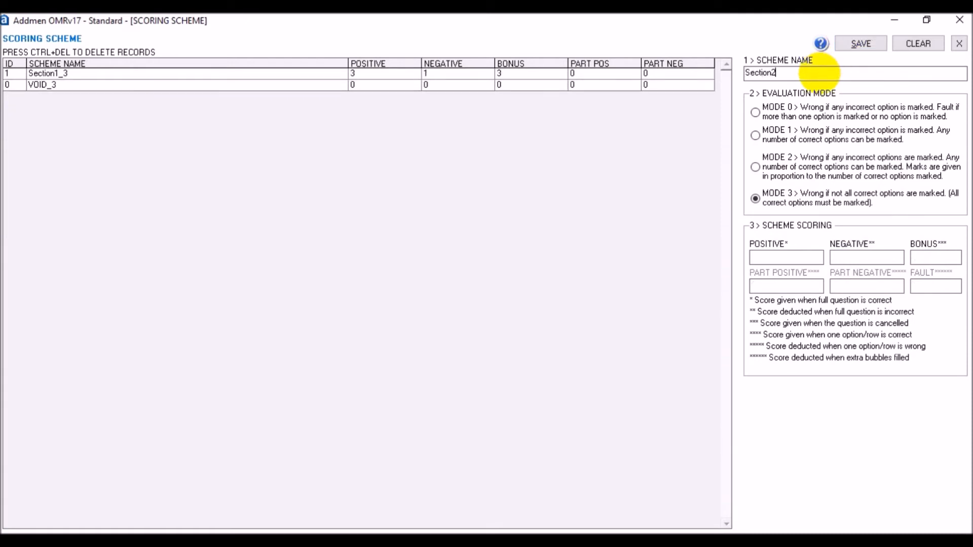
pyautogui.click(803, 136)
pyautogui.click(798, 259)
pyautogui.write('4')
pyautogui.click(852, 257)
pyautogui.write('0')
pyautogui.click(926, 256)
pyautogui.write('4')
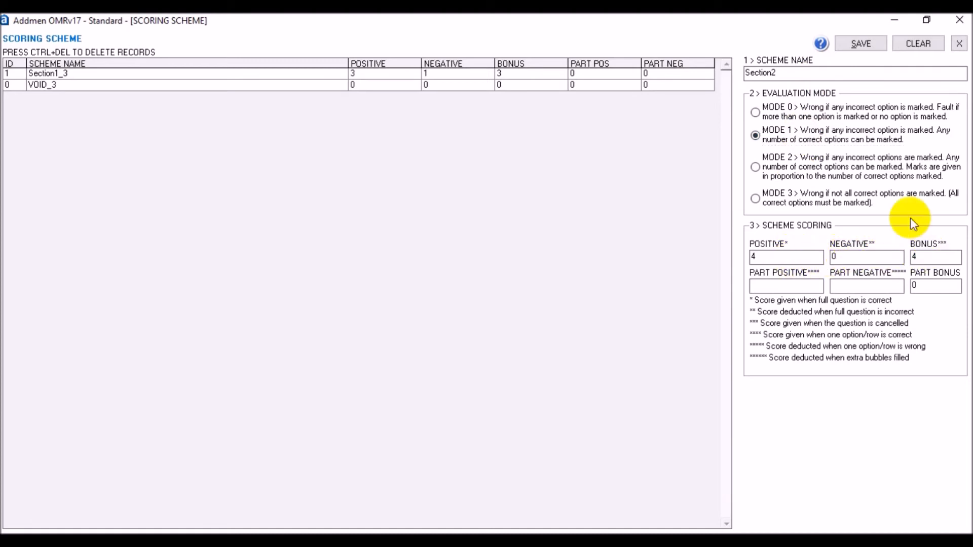
pyautogui.click(861, 44)
# - Create a Mode 2 scheme named Section3 with positive 6, negative 0, bonus 6, part positive 1, part negative 0; save and close
pyautogui.click(841, 74)
pyautogui.write('Section3')
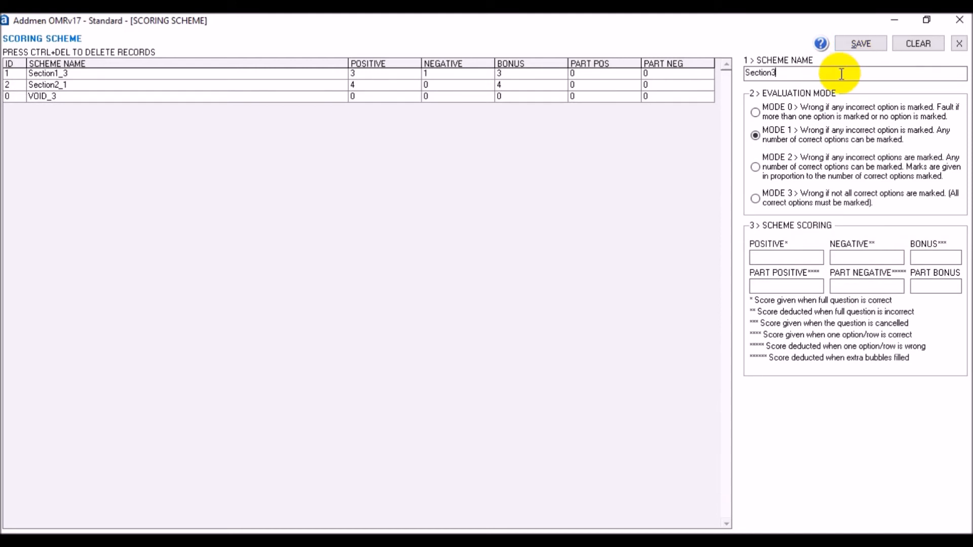
pyautogui.click(808, 175)
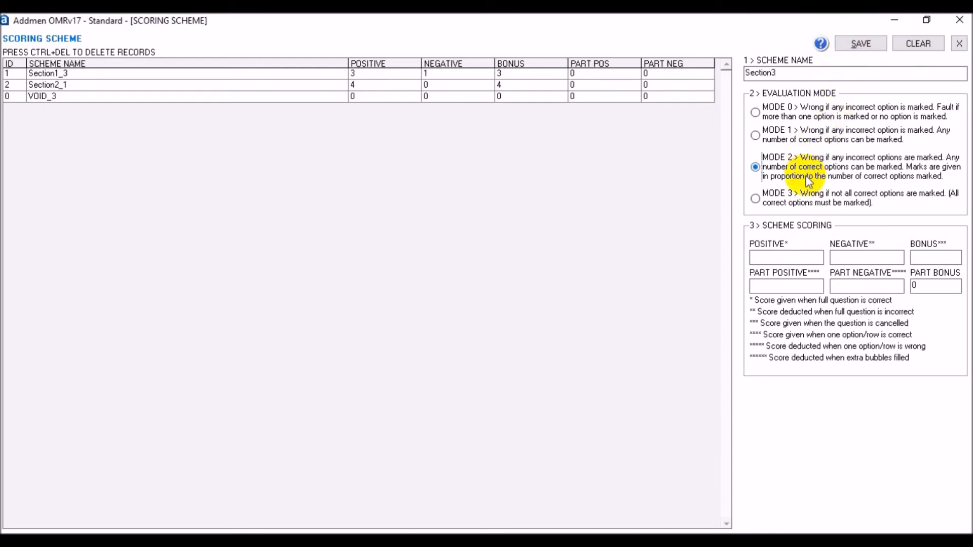
pyautogui.click(800, 259)
pyautogui.write('6')
pyautogui.click(846, 257)
pyautogui.write('0')
pyautogui.click(918, 258)
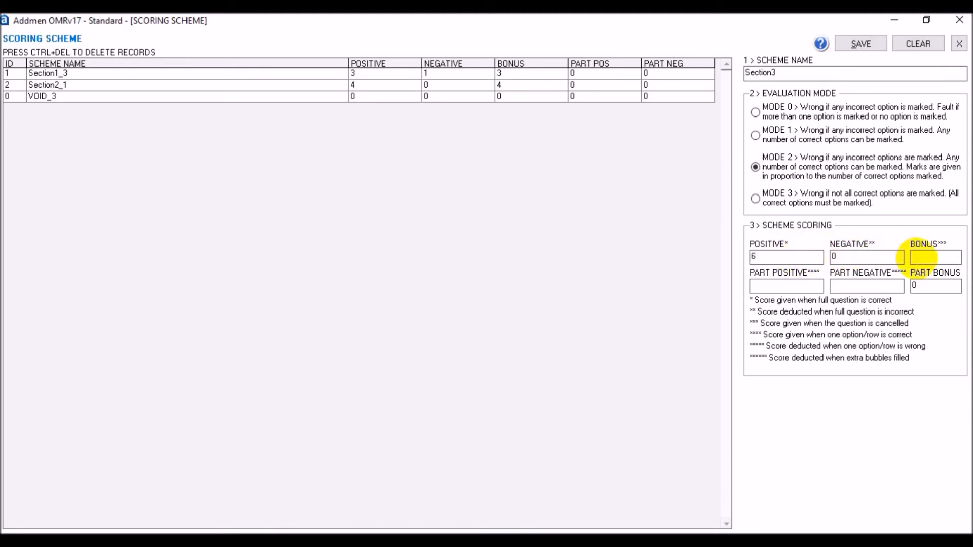
pyautogui.write('6')
pyautogui.click(802, 288)
pyautogui.write('1')
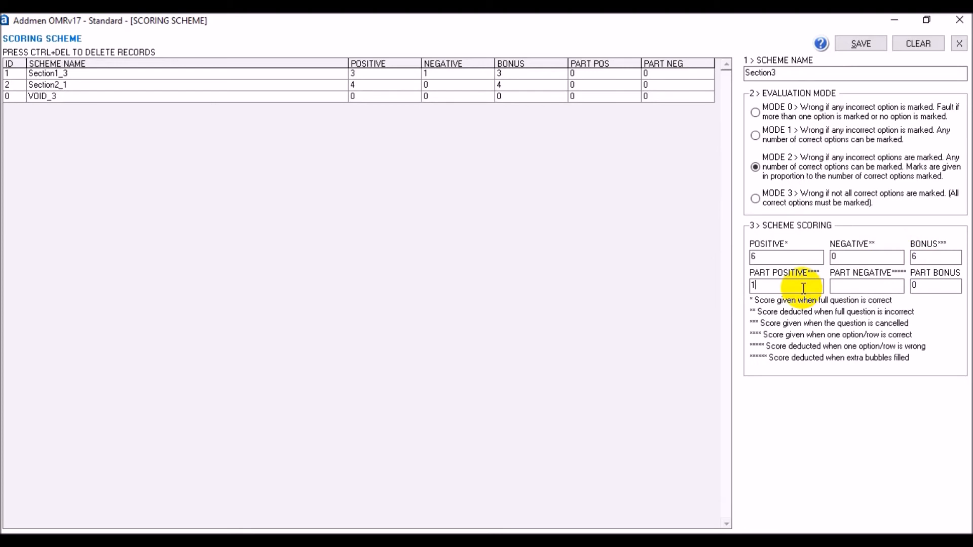
pyautogui.click(841, 284)
pyautogui.write('0')
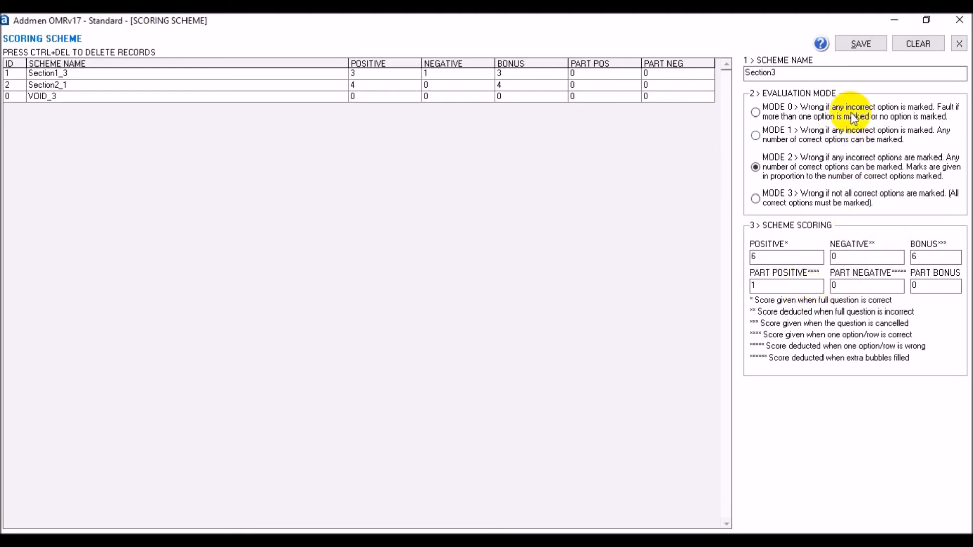
pyautogui.click(861, 45)
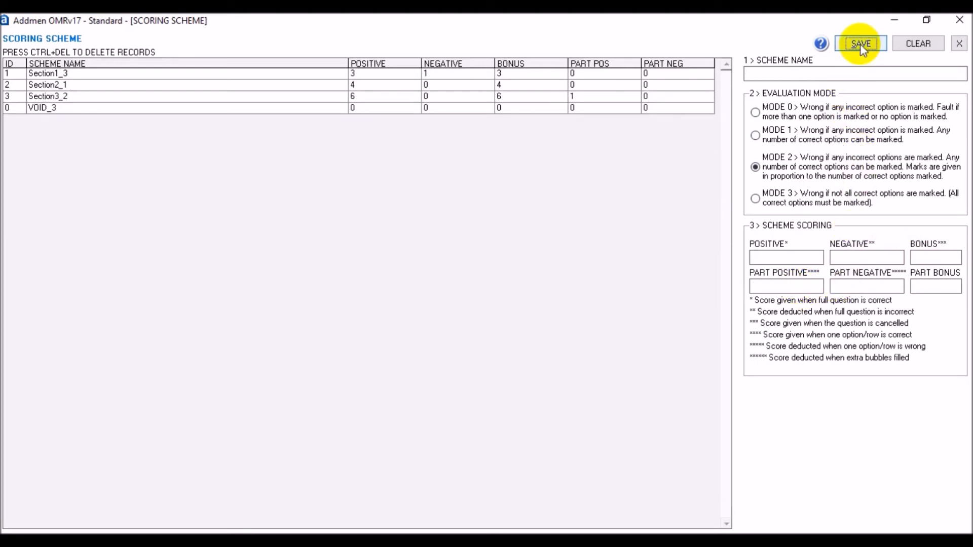
pyautogui.click(960, 45)
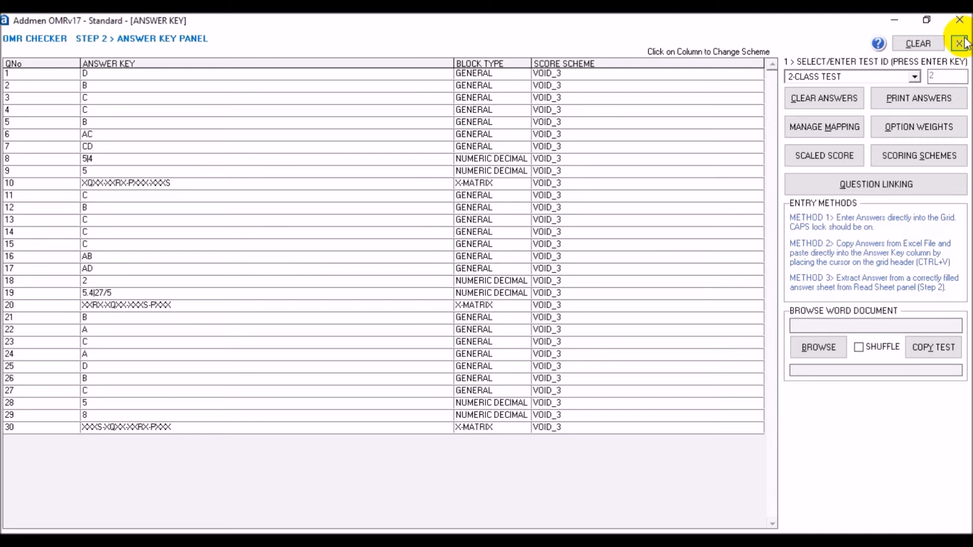
# - Assign the Section 1_1 scoring scheme to questions 1 to 5 in the answer key's score scheme column
pyautogui.click(757, 80)
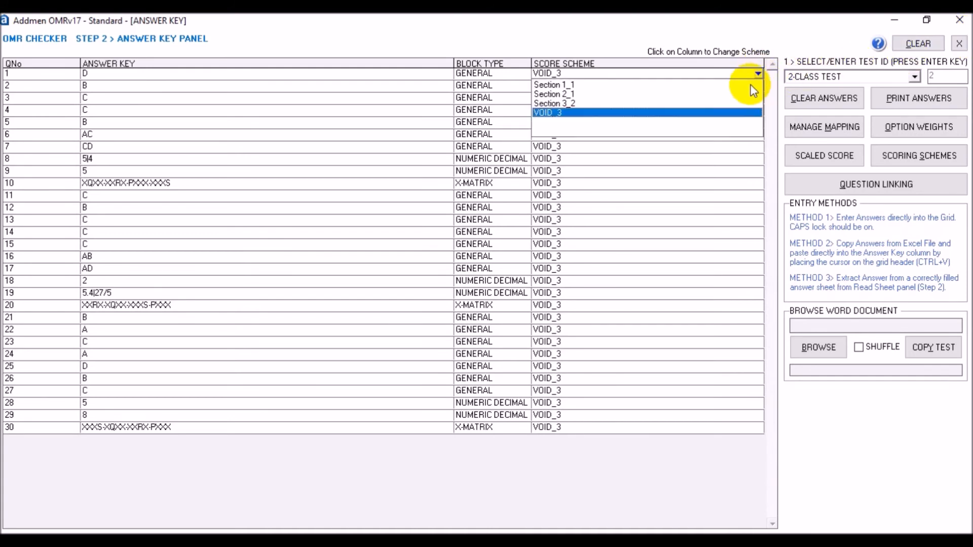
pyautogui.click(755, 85)
pyautogui.click(760, 88)
pyautogui.click(752, 97)
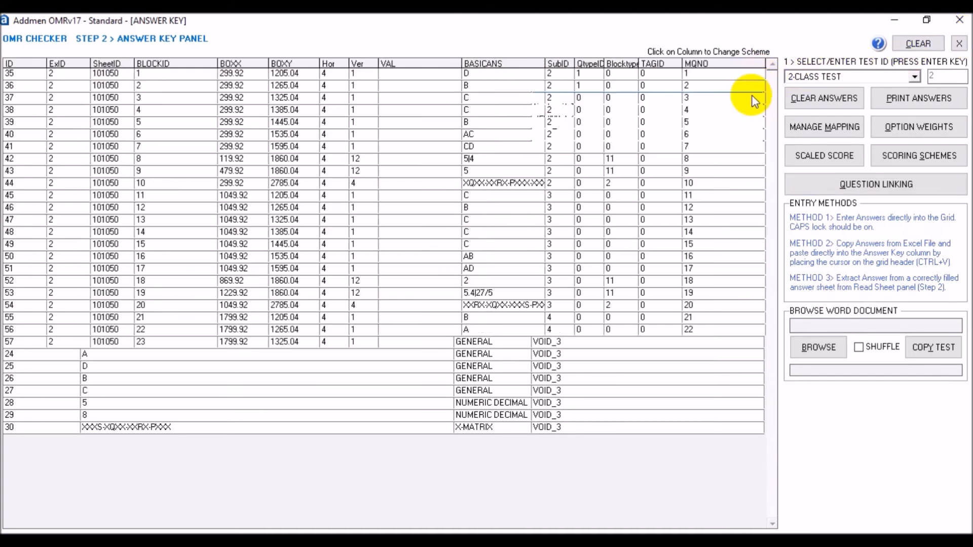
pyautogui.click(756, 99)
pyautogui.click(754, 109)
pyautogui.click(761, 112)
pyautogui.click(752, 121)
pyautogui.click(758, 124)
pyautogui.click(759, 134)
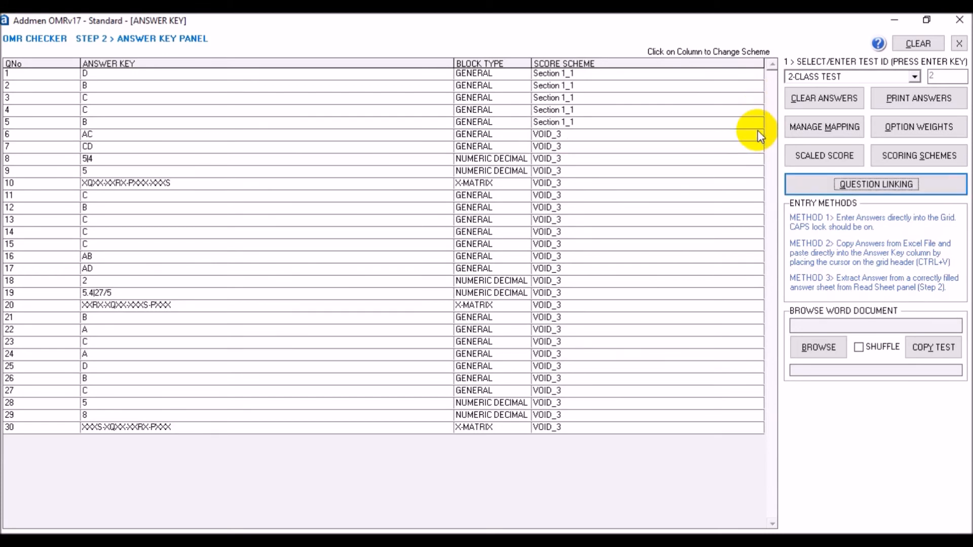
# - Assign Section 2_1 to questions 6–8, Section 1_1 to question 9 and Section 3_2 to question 10
pyautogui.click(756, 135)
pyautogui.click(753, 150)
pyautogui.click(756, 150)
pyautogui.click(756, 150)
pyautogui.click(755, 167)
pyautogui.click(754, 159)
pyautogui.click(757, 159)
pyautogui.click(755, 178)
pyautogui.click(757, 172)
pyautogui.click(758, 172)
pyautogui.click(757, 185)
pyautogui.click(757, 184)
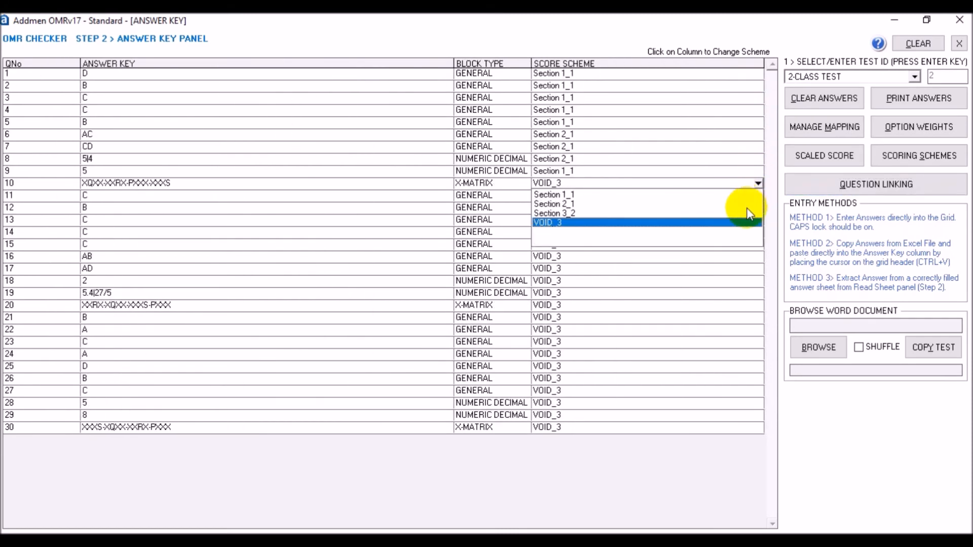
pyautogui.click(754, 213)
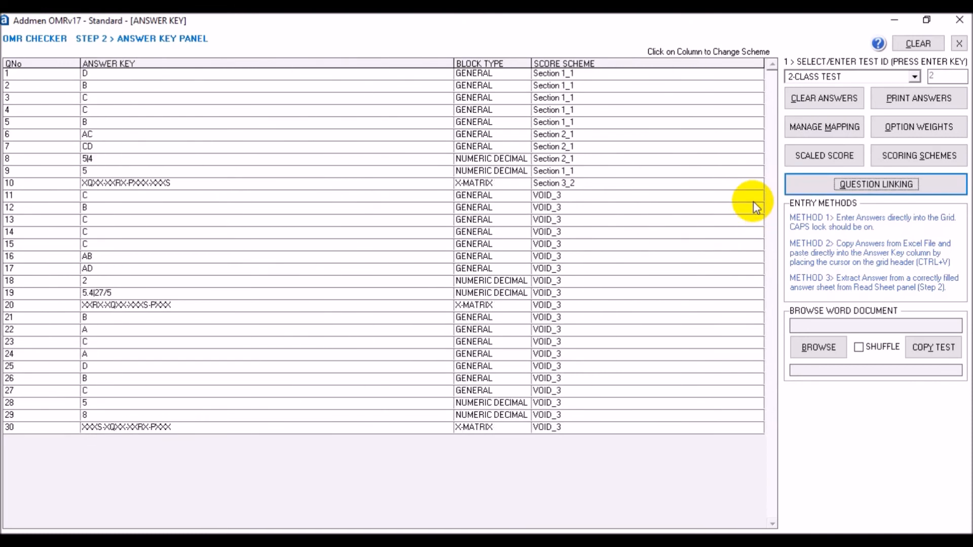
# - Assign Section 1_1 to questions 22–25, Section 2_1 to questions 26–29 and Section 3_2 to question 30
pyautogui.click(757, 330)
pyautogui.click(757, 330)
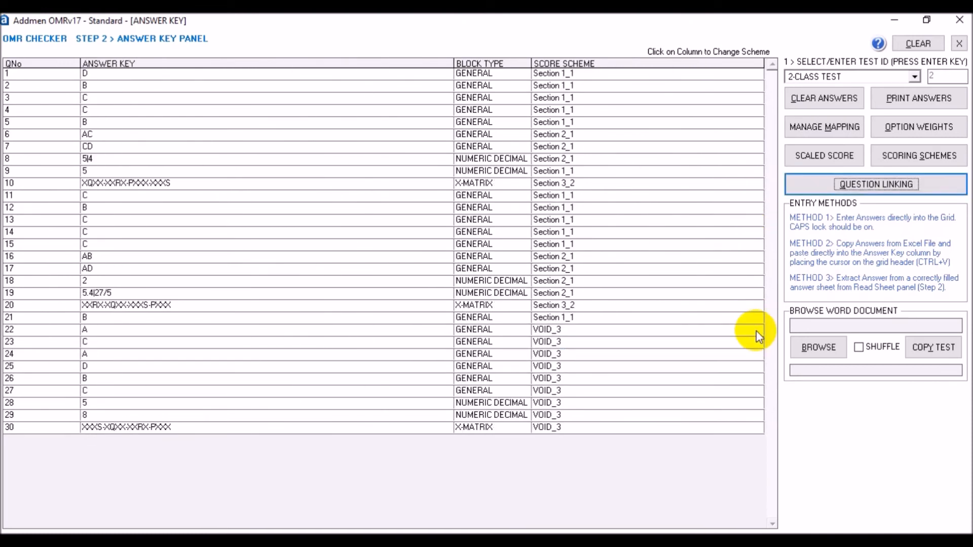
pyautogui.click(757, 330)
pyautogui.click(755, 341)
pyautogui.click(758, 342)
pyautogui.click(759, 352)
pyautogui.click(758, 355)
pyautogui.click(758, 361)
pyautogui.click(757, 366)
pyautogui.click(755, 378)
pyautogui.click(757, 356)
pyautogui.click(754, 365)
pyautogui.click(758, 380)
pyautogui.click(754, 400)
pyautogui.click(757, 391)
pyautogui.click(757, 409)
pyautogui.click(759, 404)
pyautogui.click(757, 424)
pyautogui.click(756, 414)
pyautogui.click(755, 436)
pyautogui.click(754, 427)
pyautogui.click(747, 457)
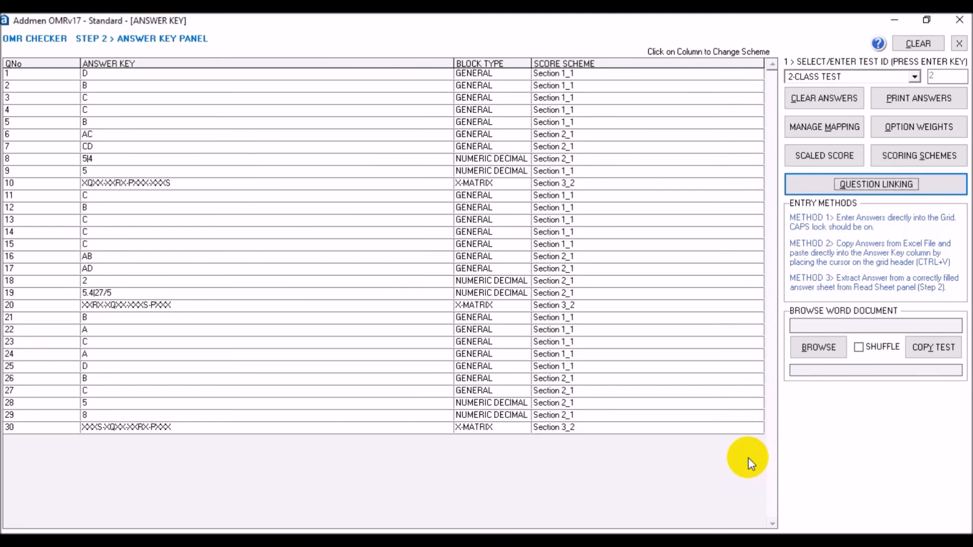